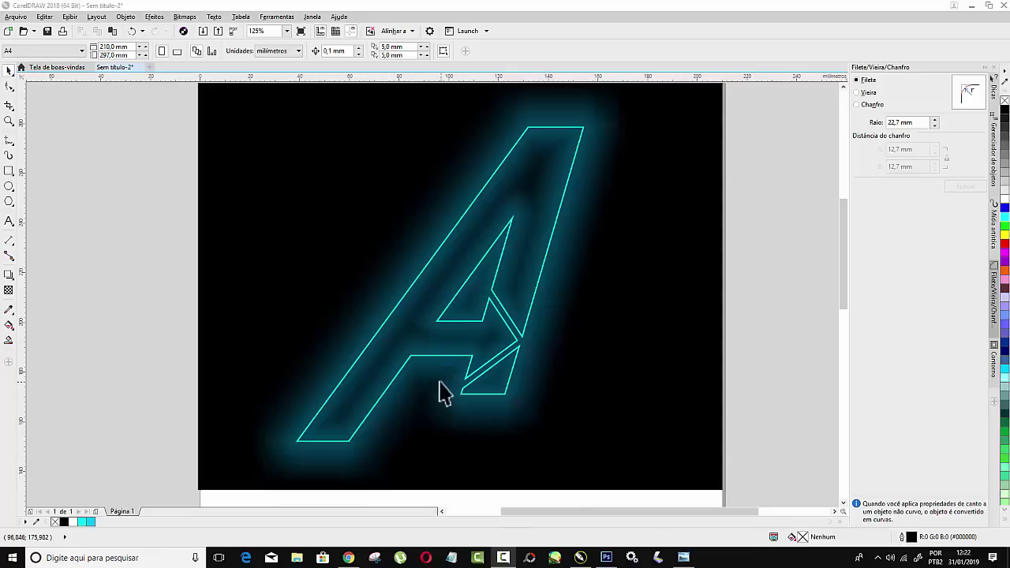
Create a new blank A4 document (21,0 × 29,7 cm) with units set to centimetres
left_click(13, 16)
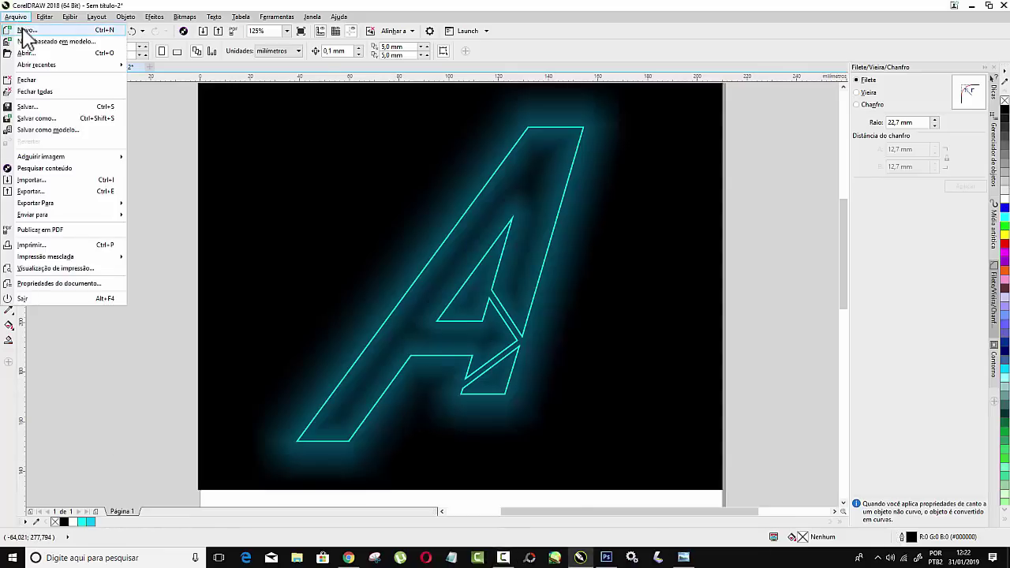
left_click(23, 36)
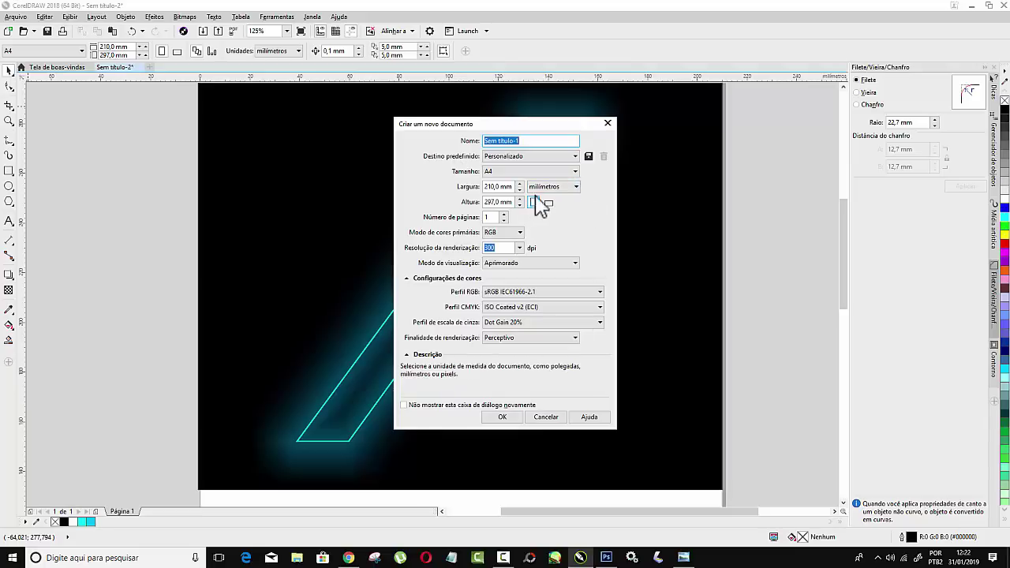
left_click(579, 189)
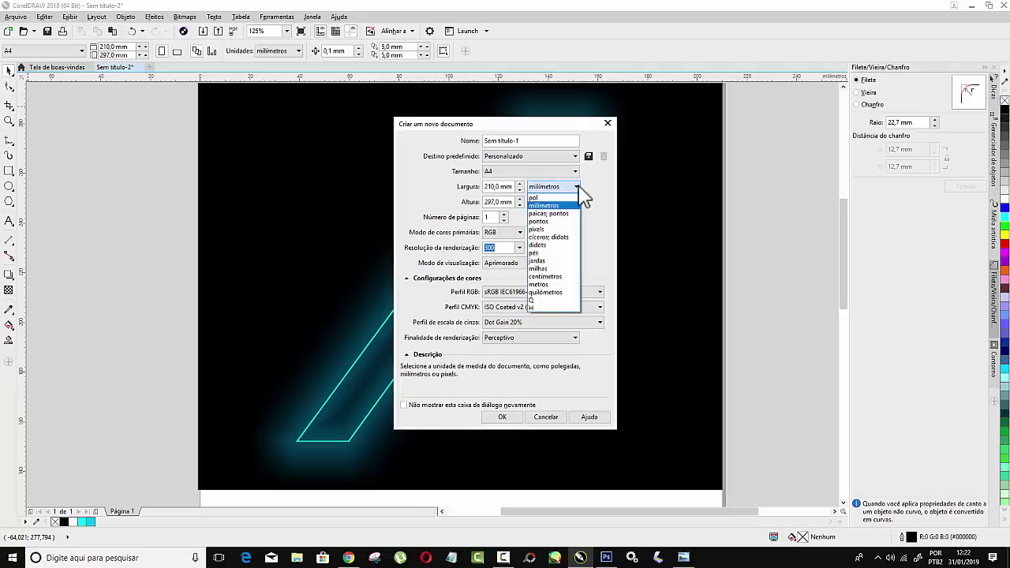
left_click(546, 277)
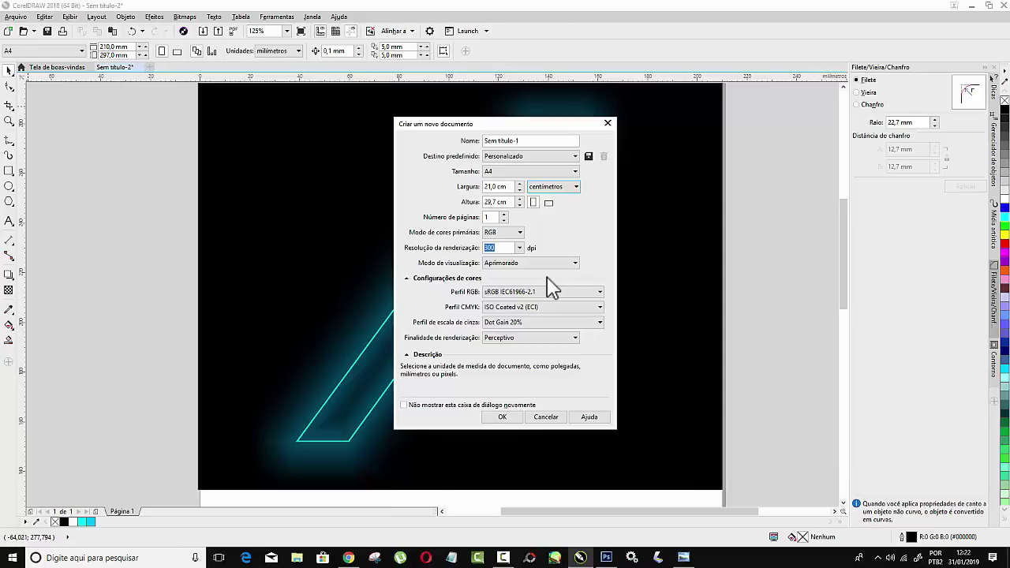
left_click(501, 416)
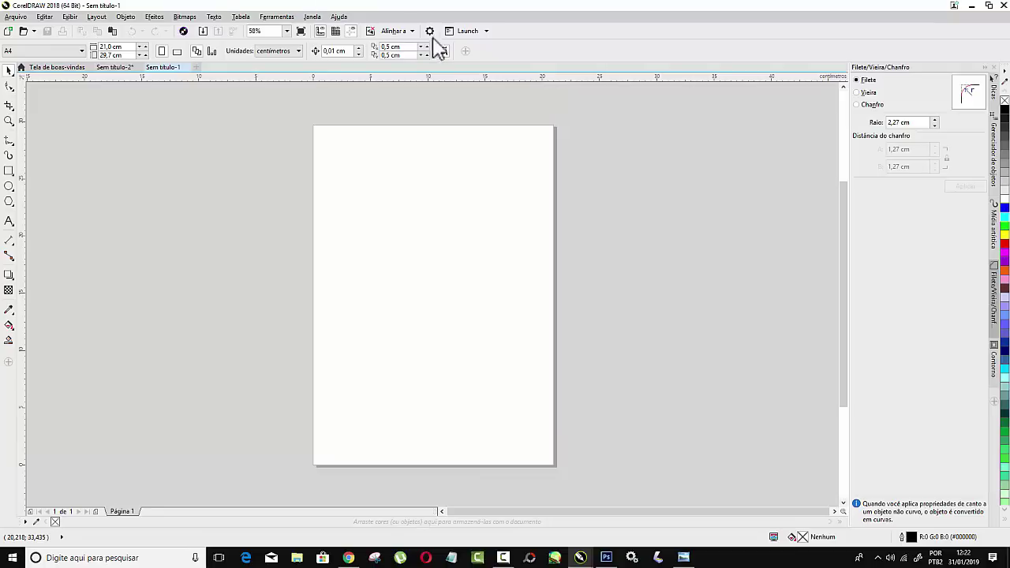
Draw a black-filled rectangle, about 21,04 × 15,62 cm, over the page's upper half
left_click(11, 172)
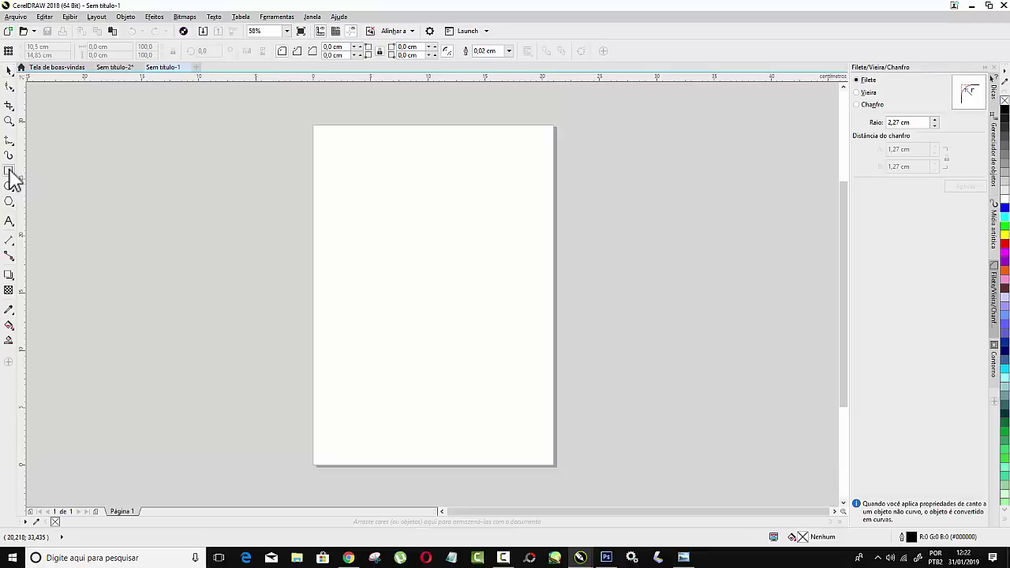
left_click_drag(313, 125, 552, 303)
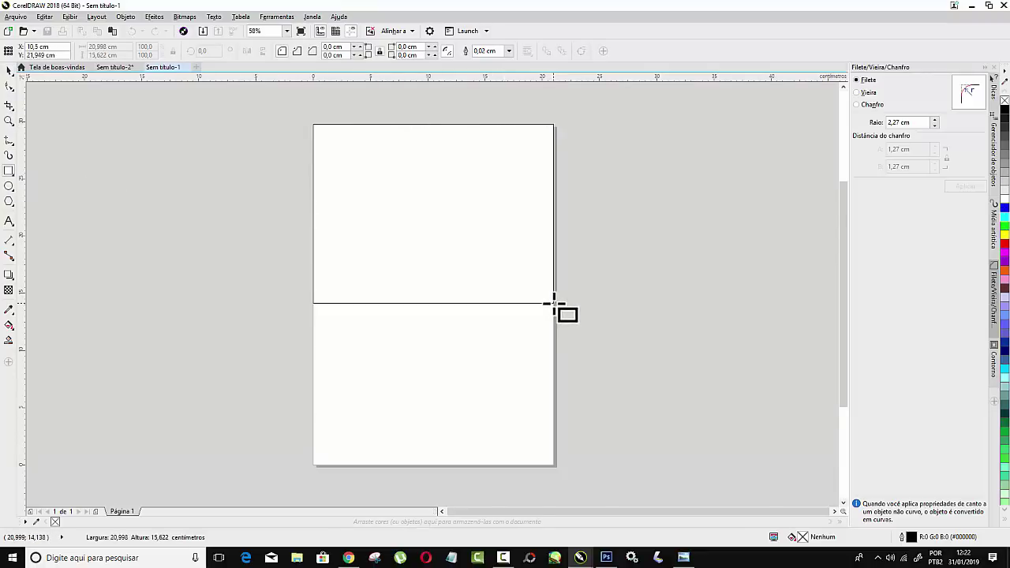
left_click_drag(552, 303, 554, 303)
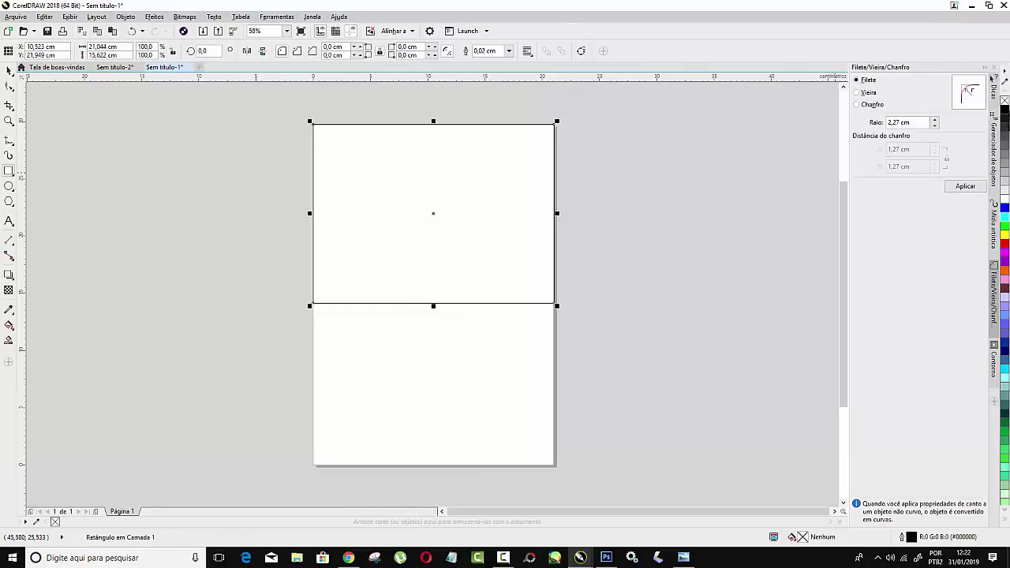
left_click(1005, 109)
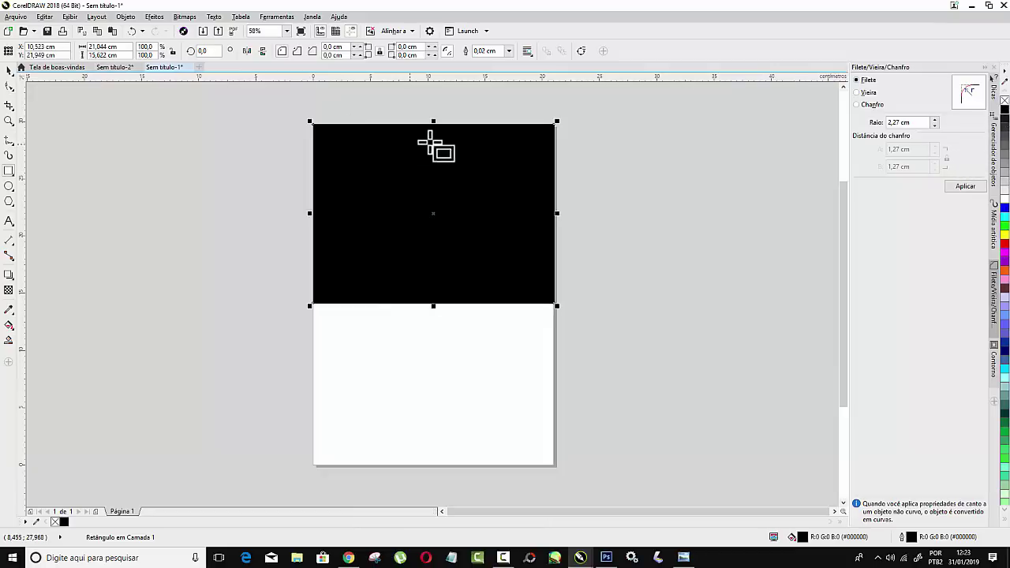
left_click(10, 222)
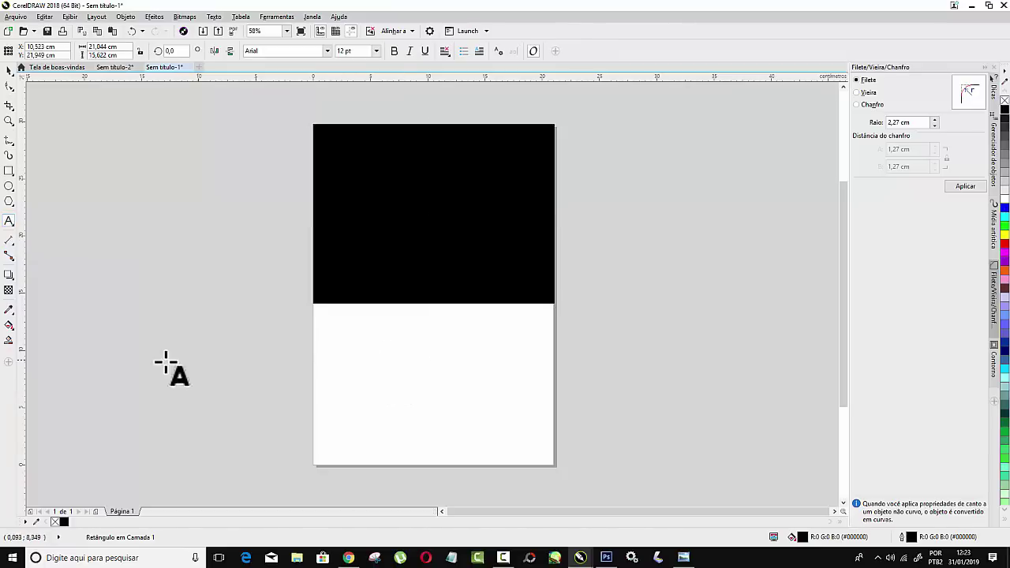
Add 'Avengers' text below the rectangle and enlarge it to about 129 pt across the page
left_click(424, 369)
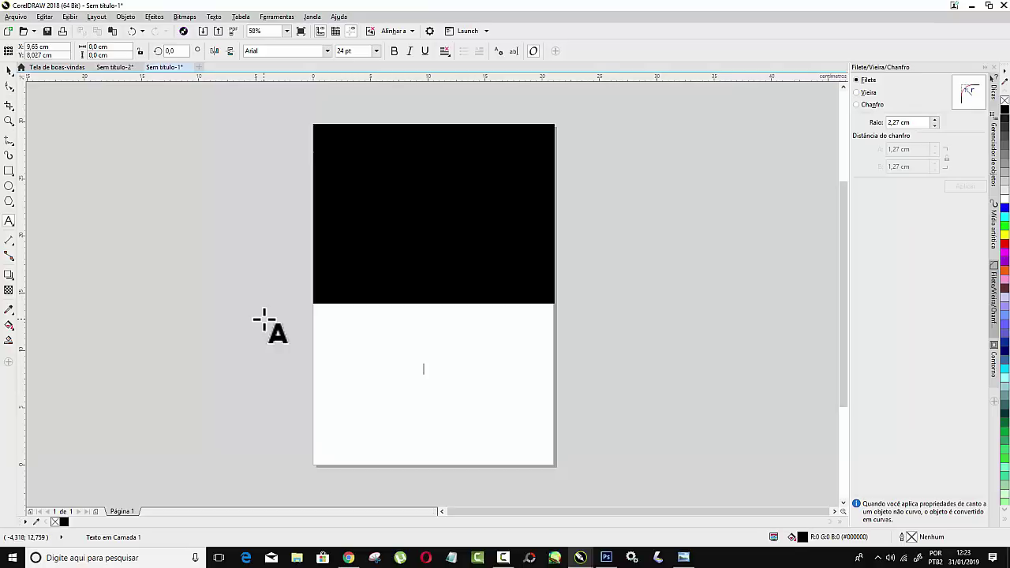
type("Aven")
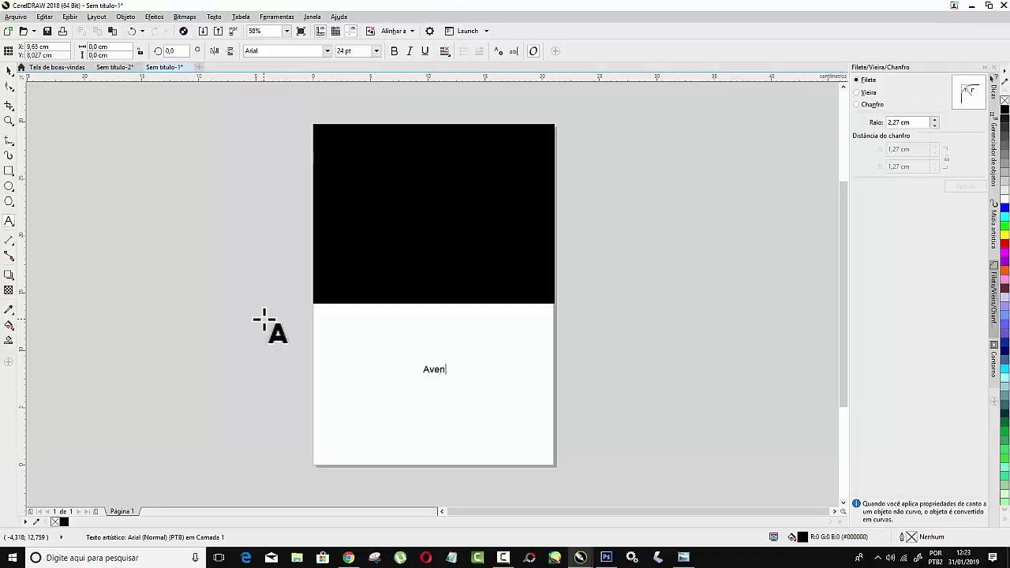
type("gers")
left_click(9, 70)
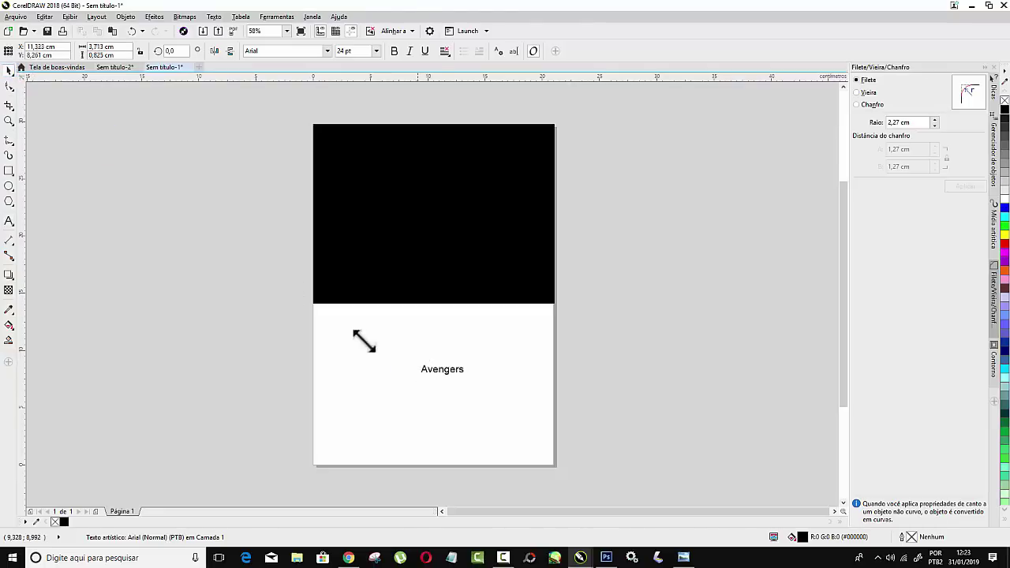
left_click_drag(419, 363, 307, 338)
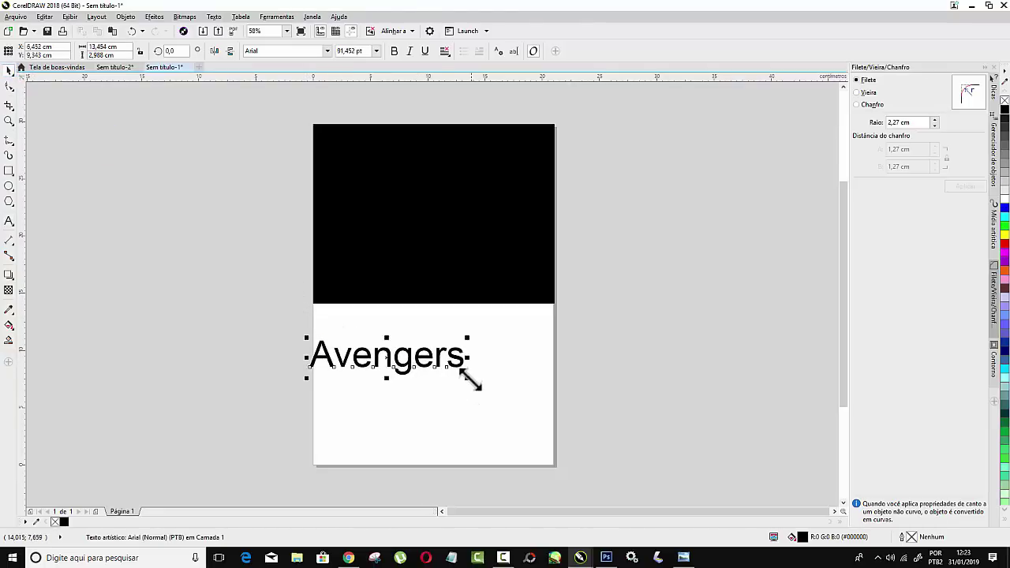
left_click_drag(467, 377, 531, 401)
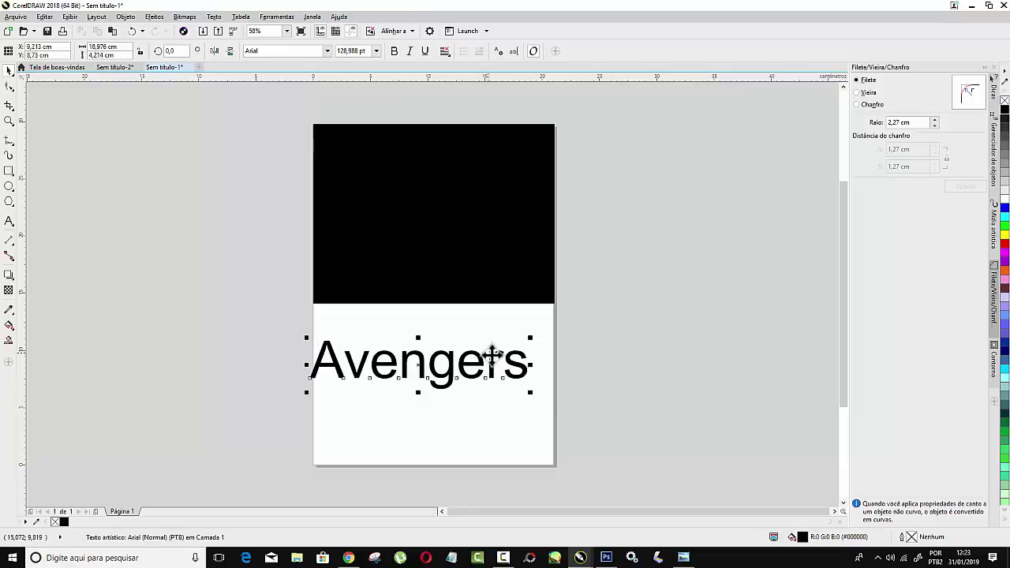
left_click_drag(490, 355, 498, 346)
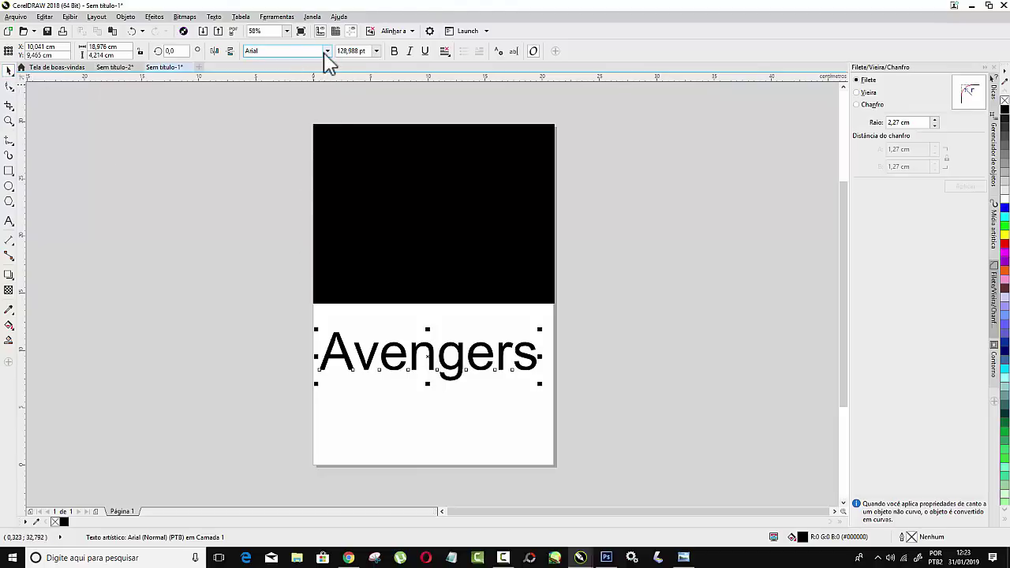
Give the Avengers text the Avengeance Heroic Avenger font and a white fill
left_click(326, 53)
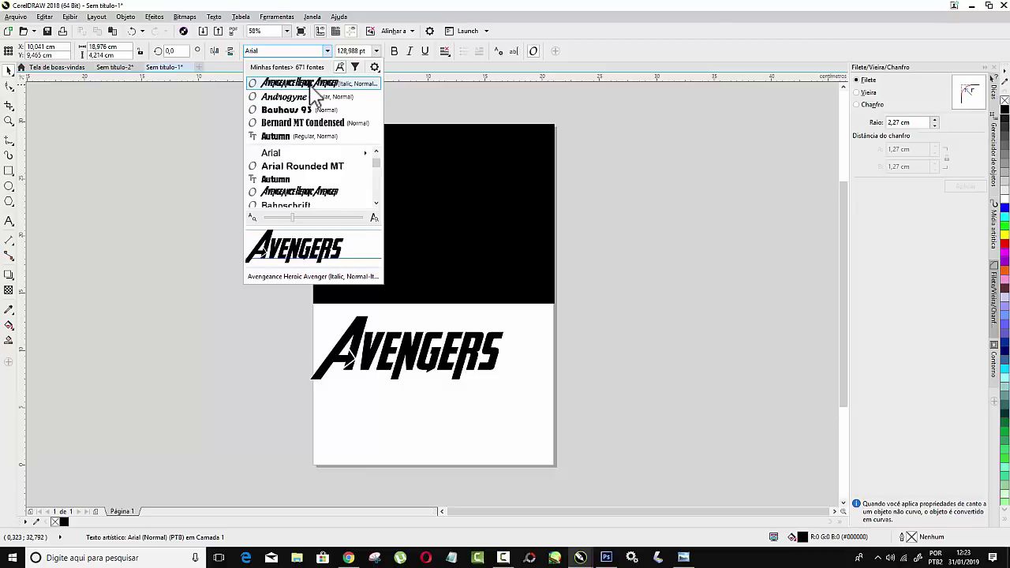
left_click(313, 85)
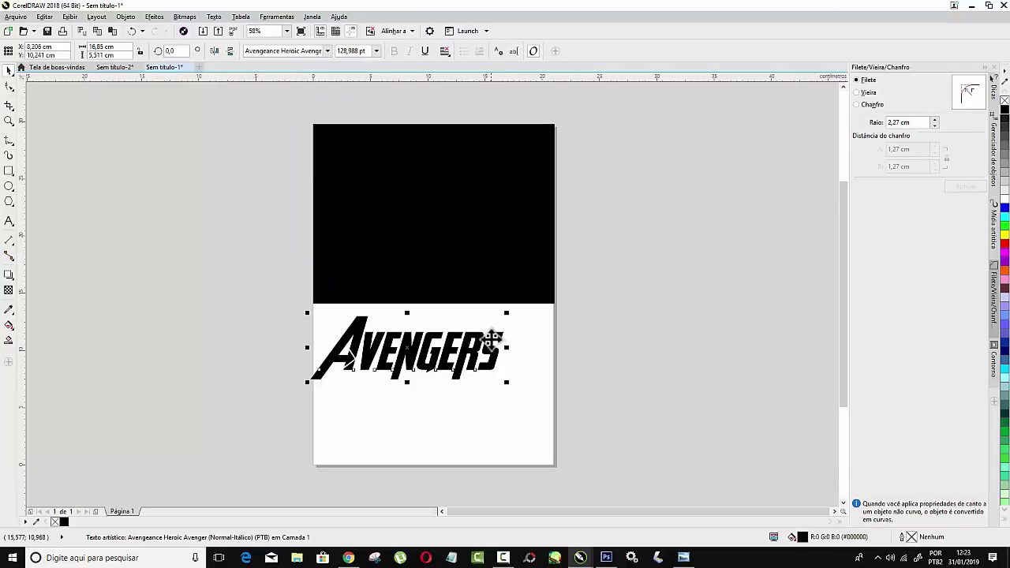
left_click(1005, 199)
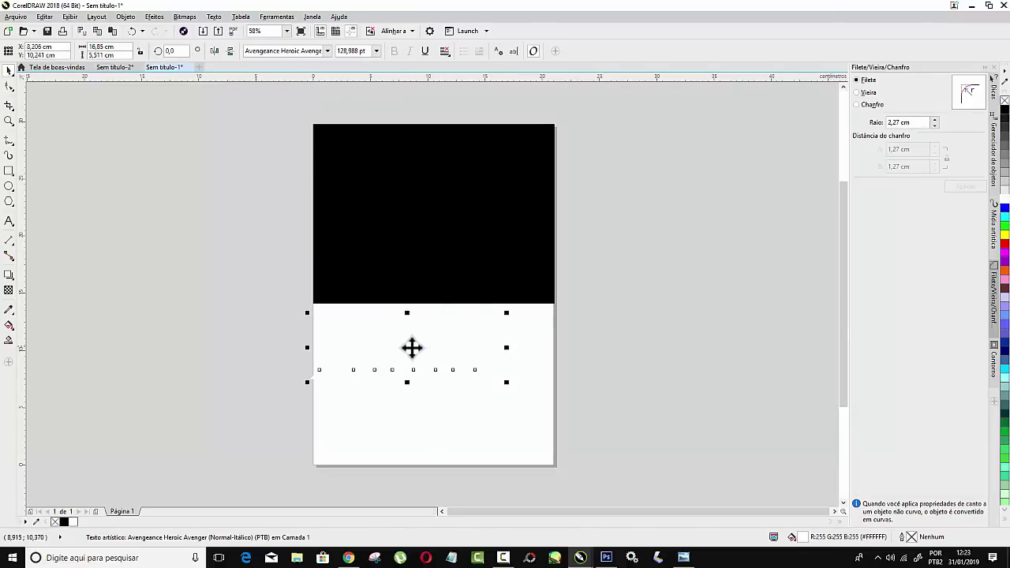
Move the white text into the black top area and scale it to 148,205 pt
left_click_drag(394, 349, 429, 197)
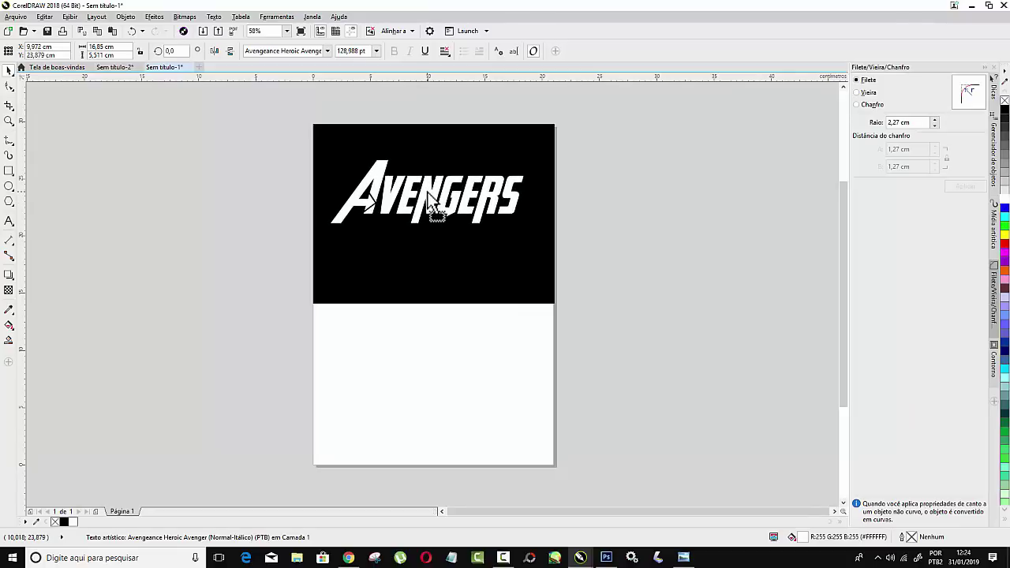
left_click_drag(428, 199, 414, 175)
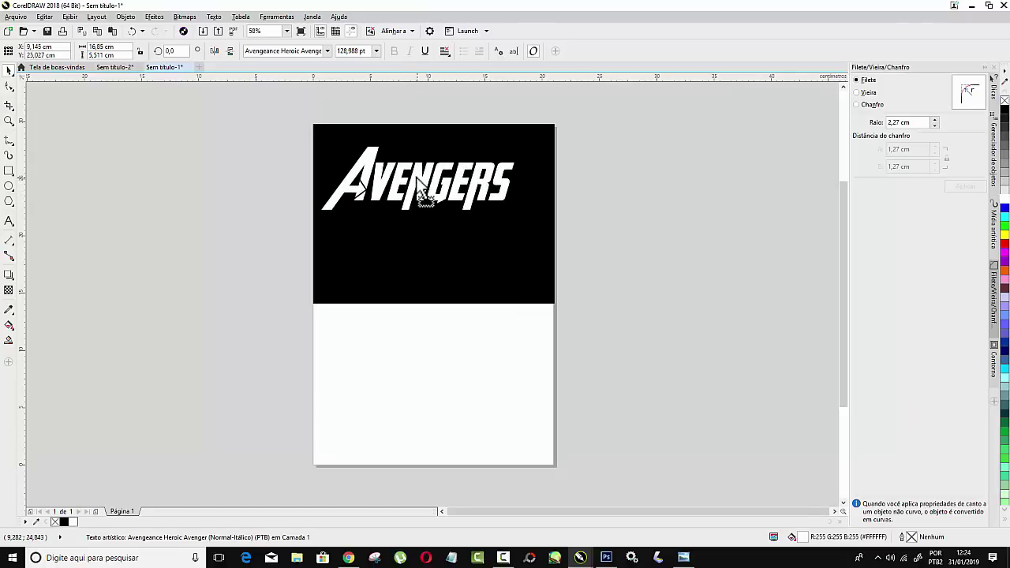
left_click_drag(516, 209, 542, 234)
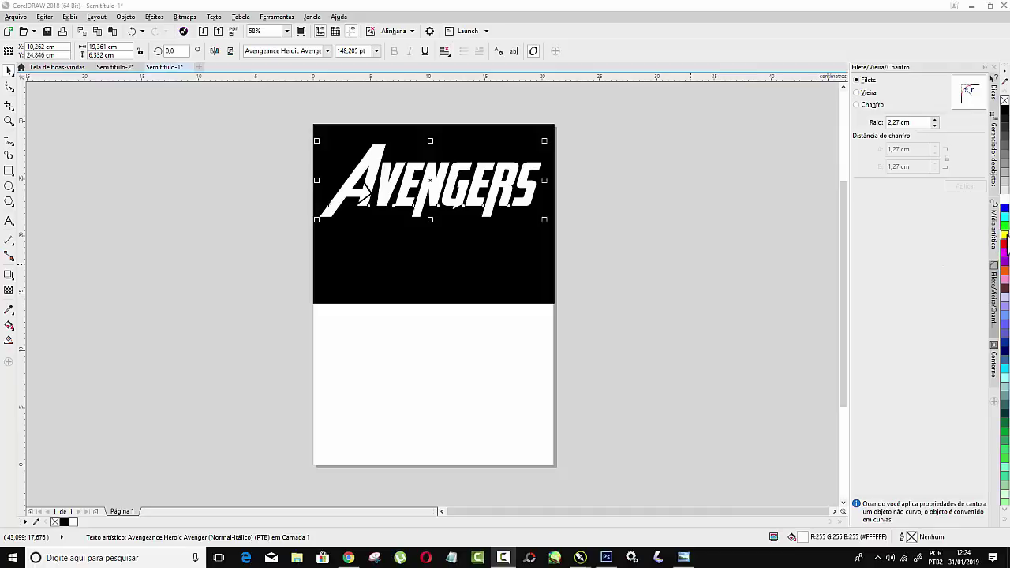
left_click(1005, 235)
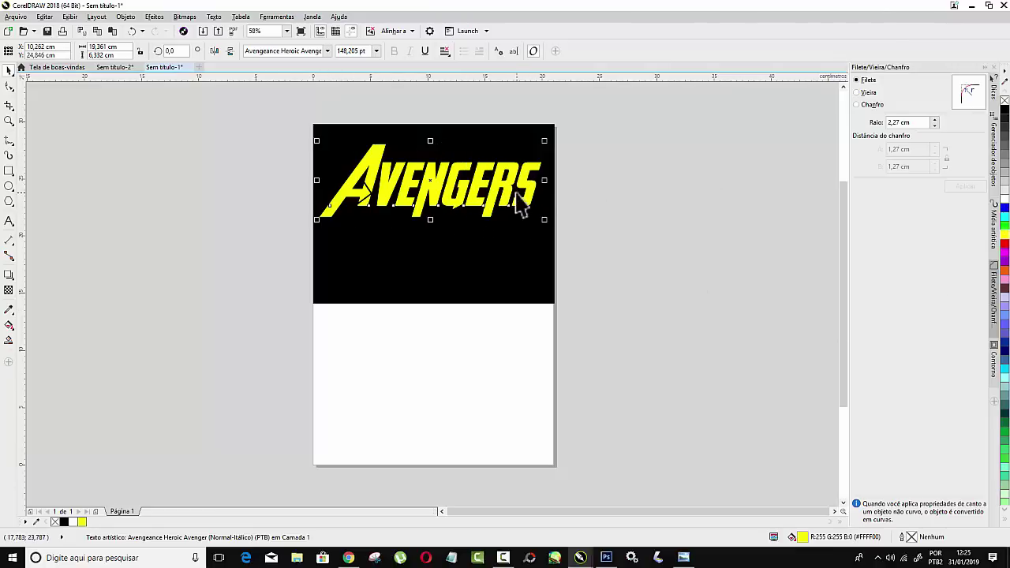
right_click(1004, 233)
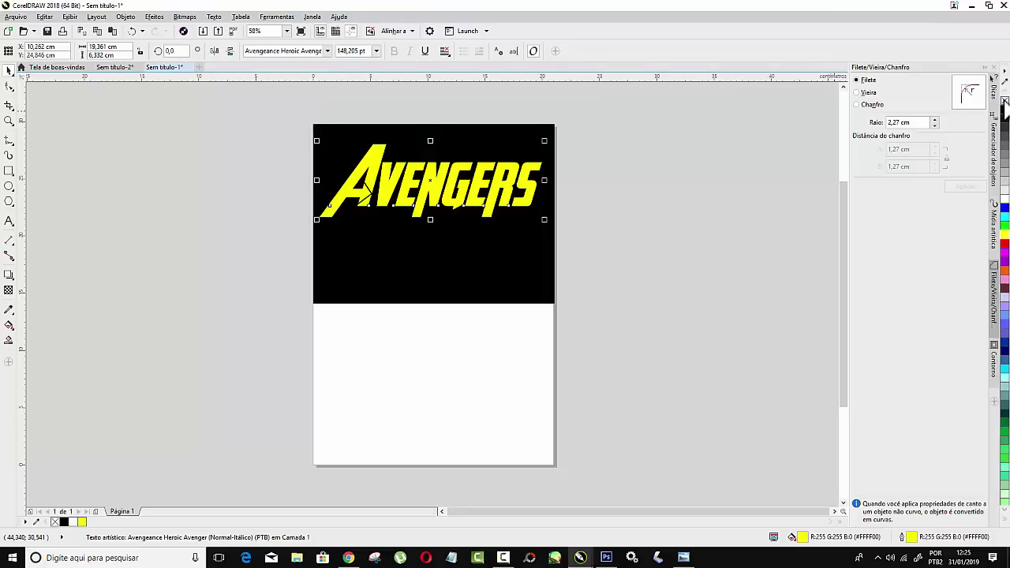
left_click(1004, 101)
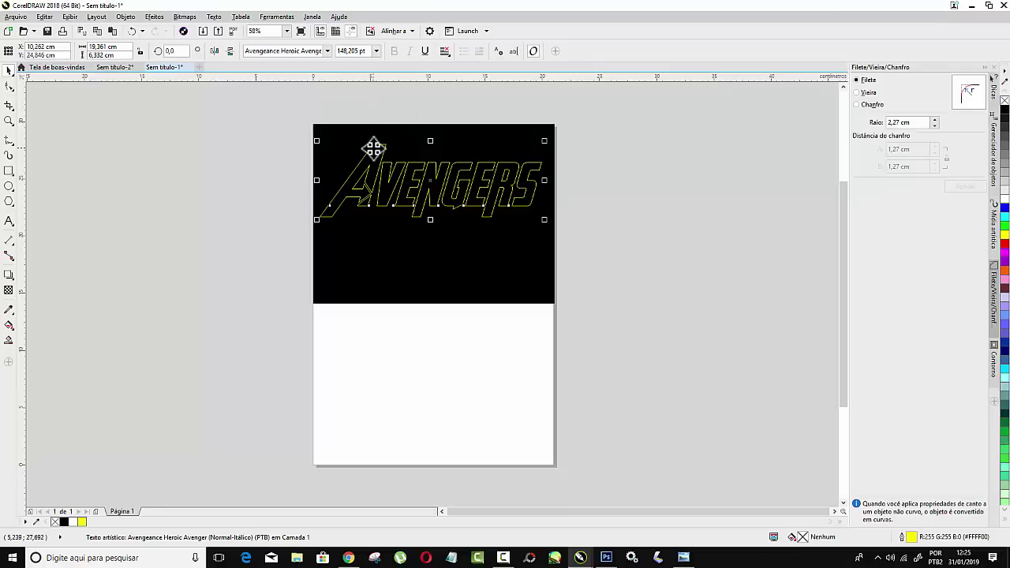
scroll(378, 146, "up", 2)
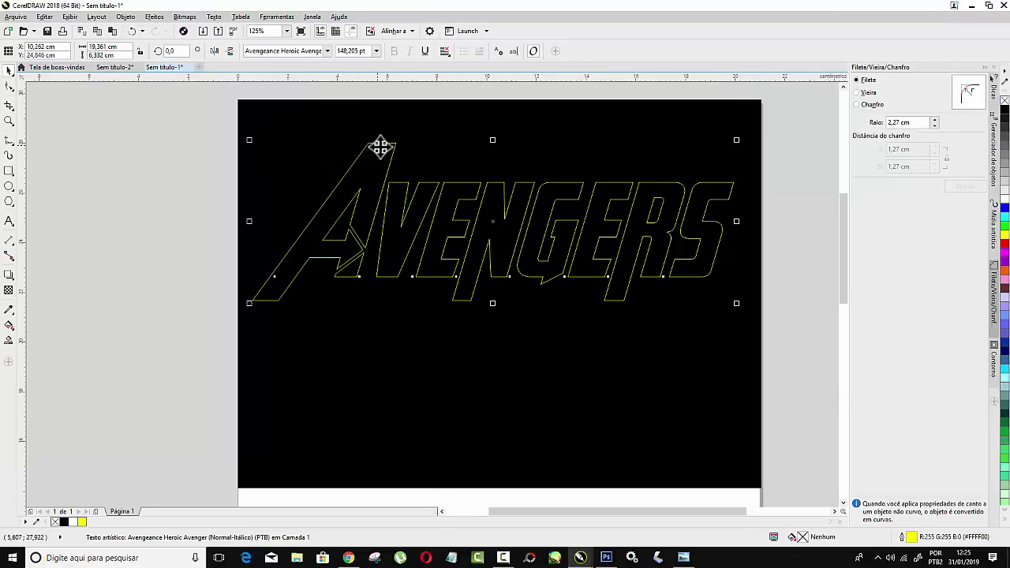
scroll(581, 161, "up", 2)
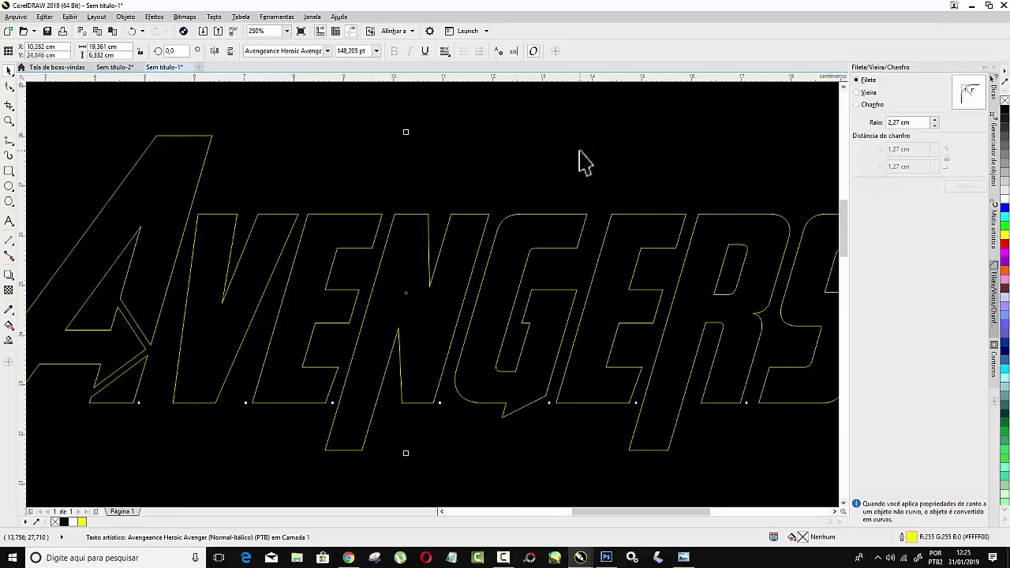
scroll(581, 162, "down", 2)
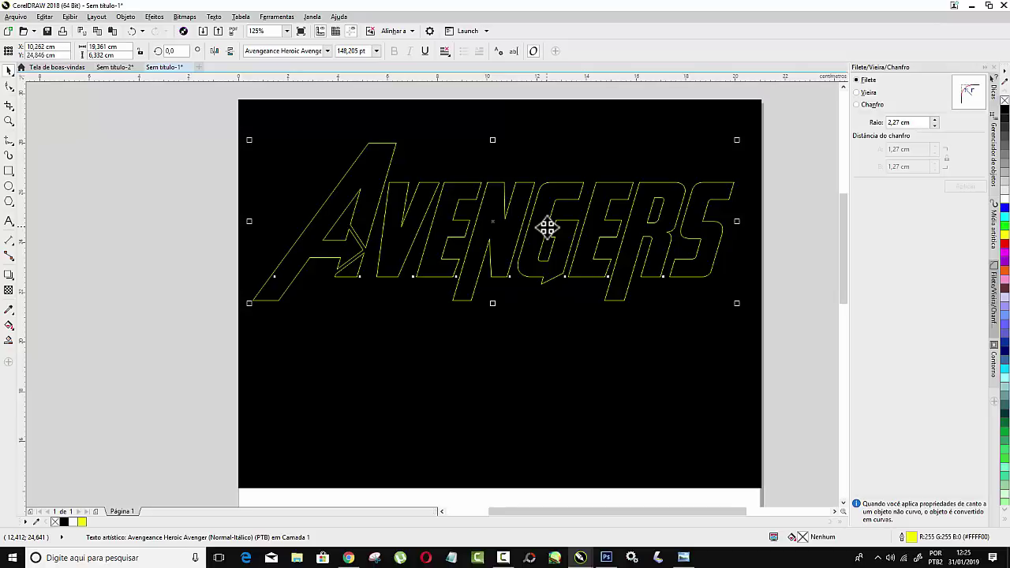
Set the Avengers text's outline pen width to 0,15 cm
key("F12")
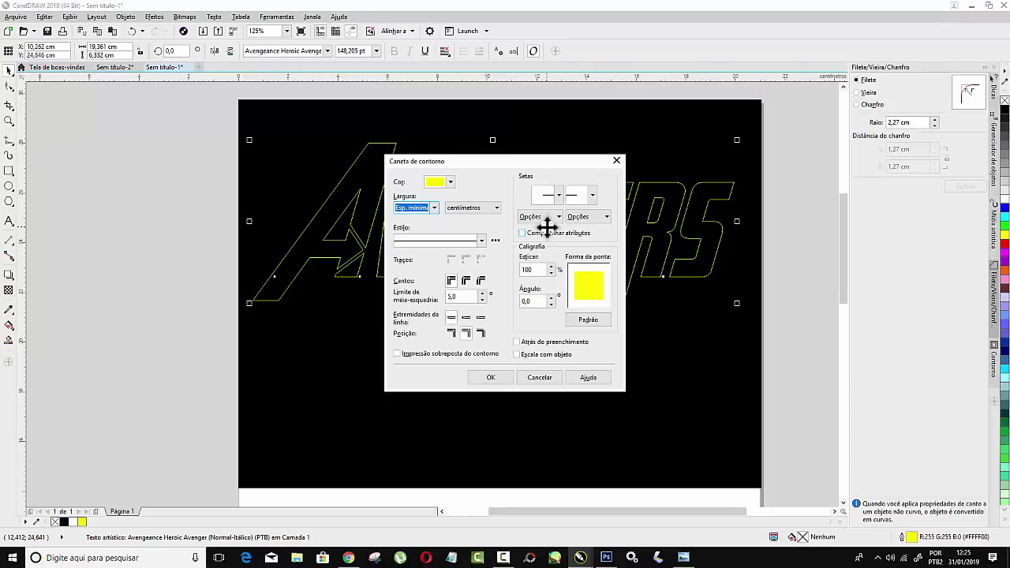
left_click(434, 209)
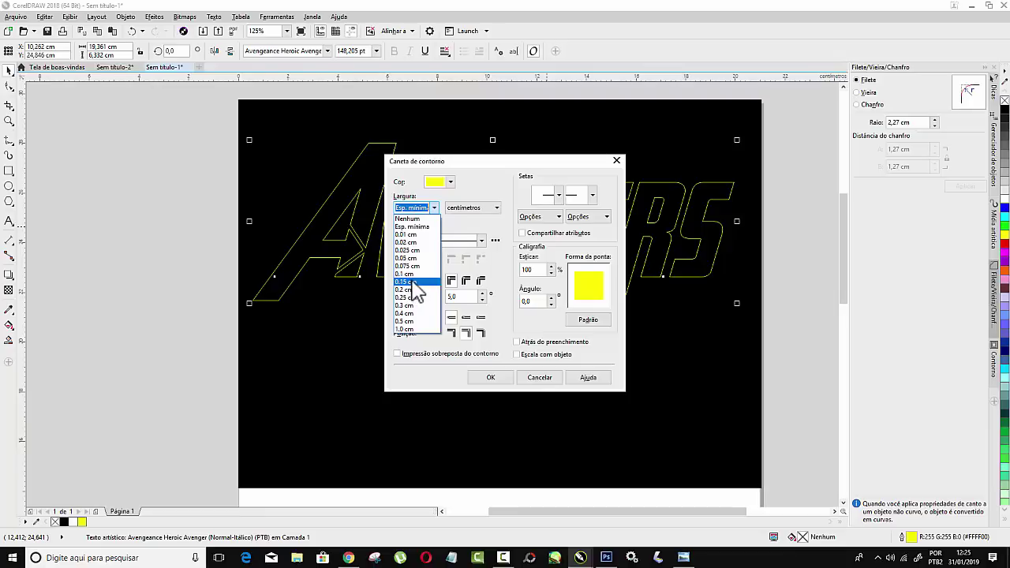
left_click(410, 283)
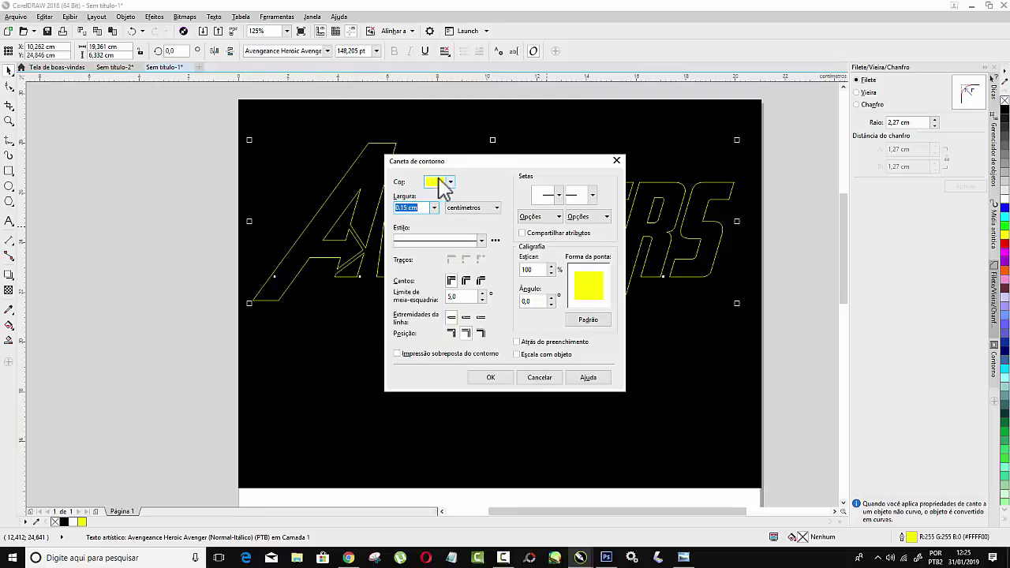
left_click(495, 379)
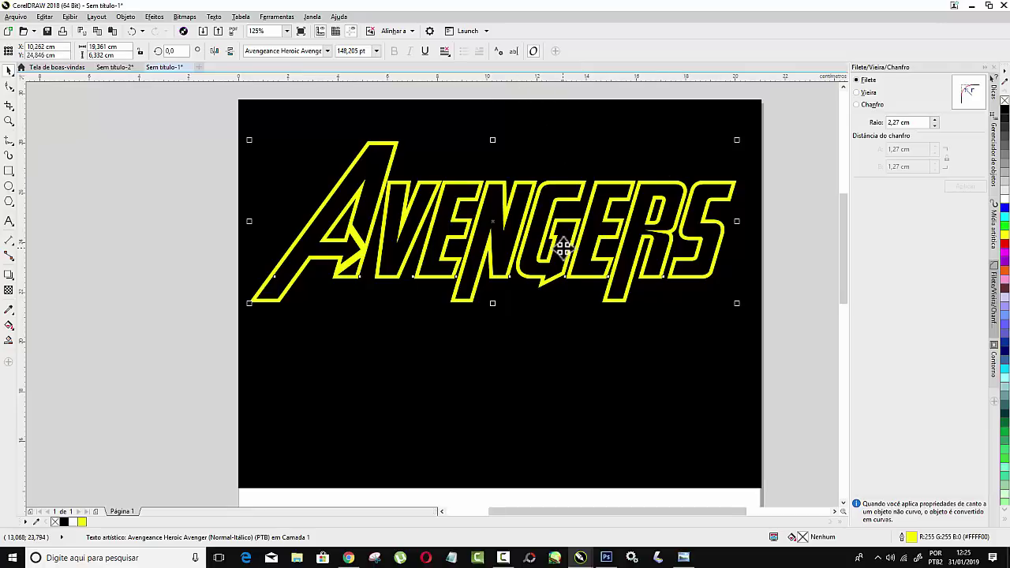
Drag a drop shadow across the Avengers text (Multiply, opacity 50, feathering 15)
left_click(9, 276)
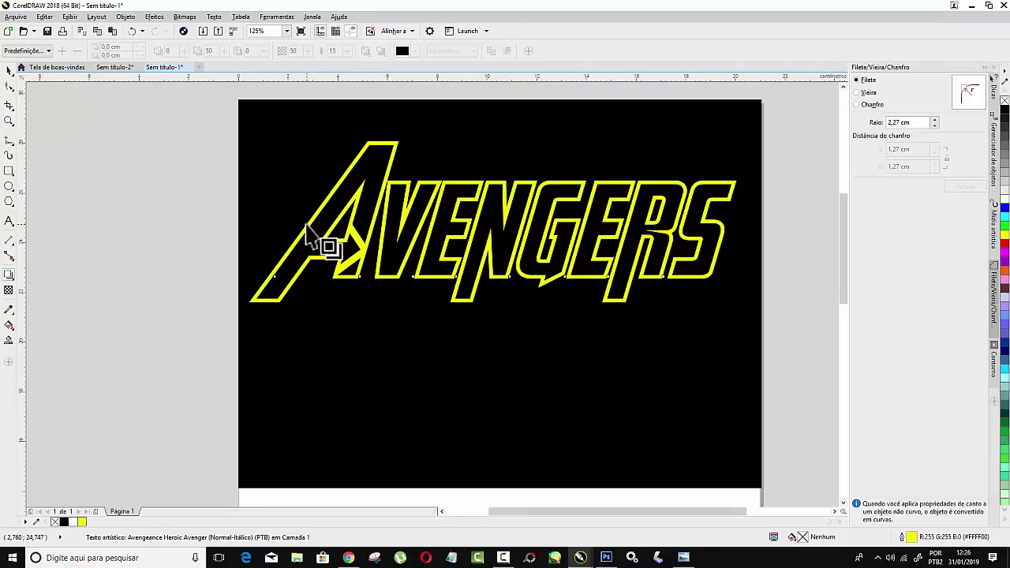
left_click_drag(310, 229, 745, 220)
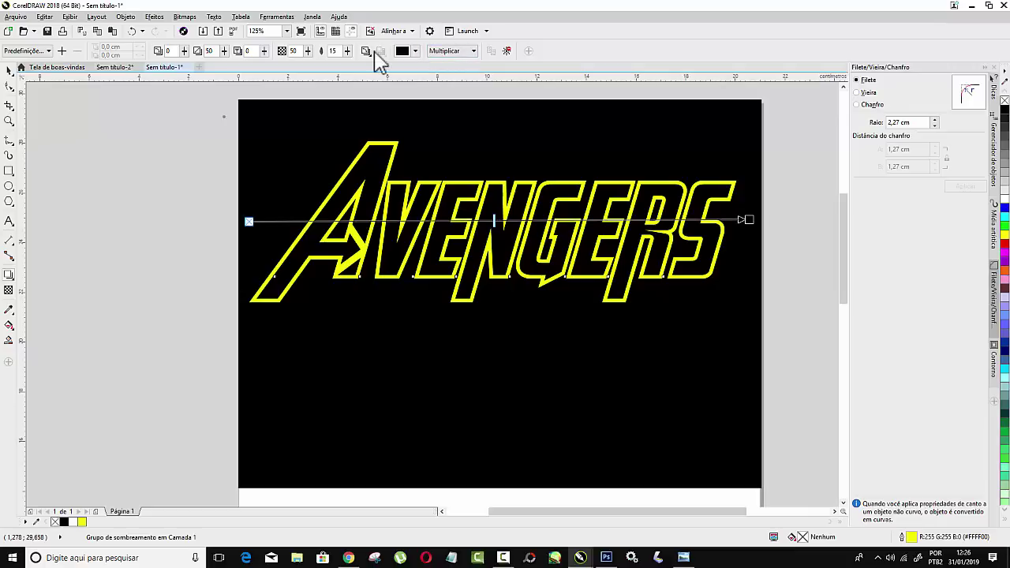
Change the shadow to Normal blending with bright yellow #FBFF00 colour
left_click(474, 52)
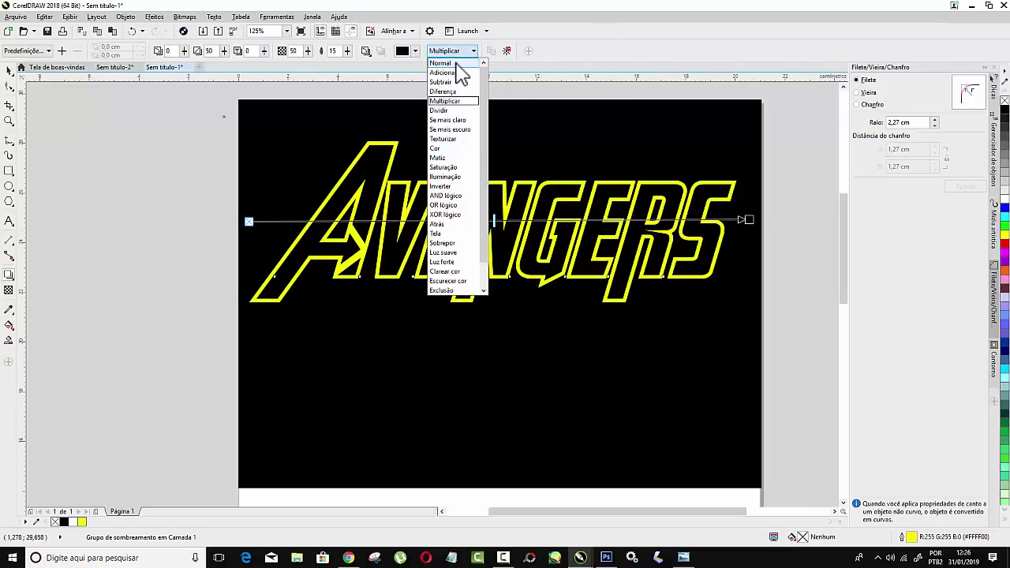
left_click(458, 63)
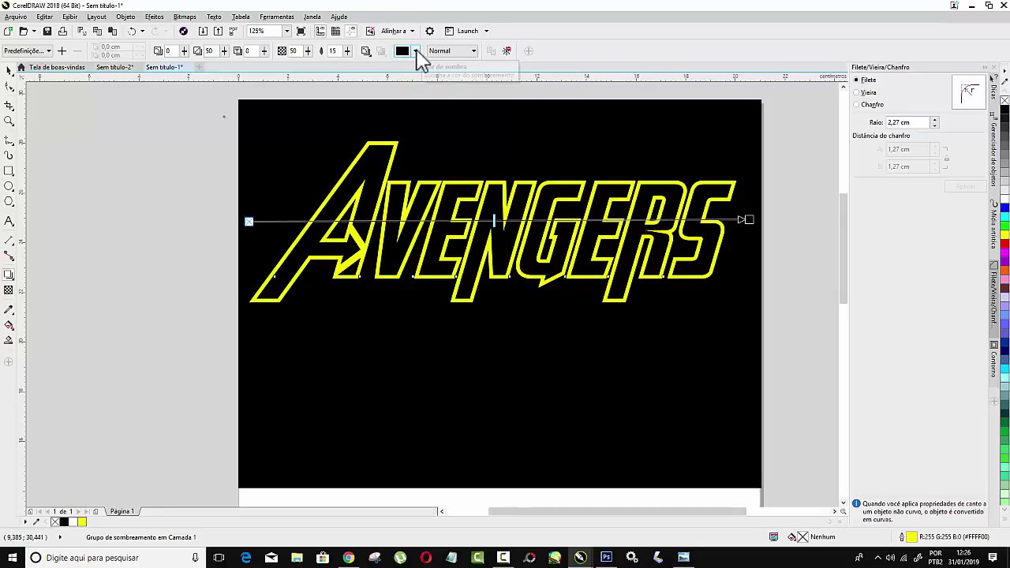
left_click(416, 52)
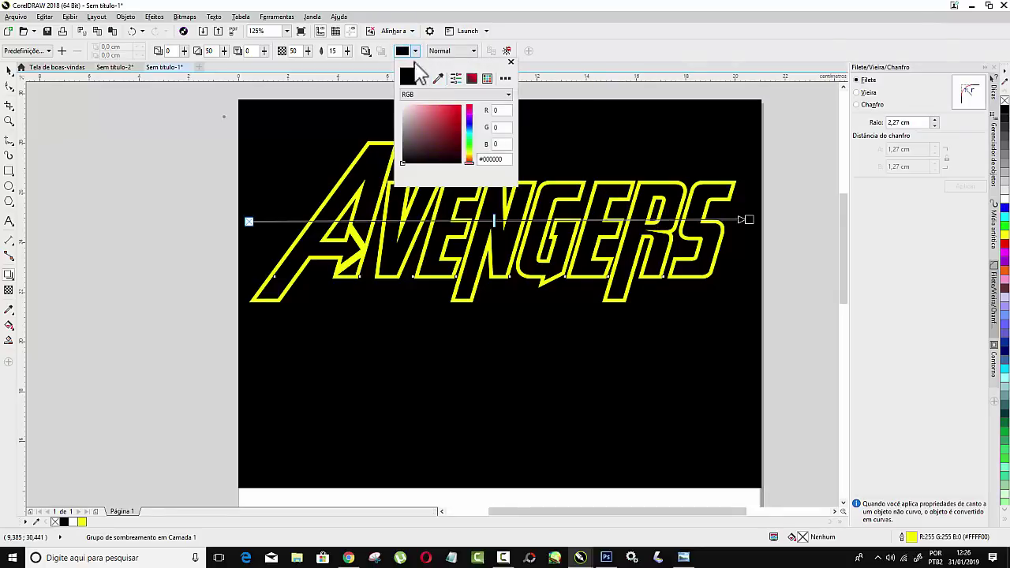
left_click(468, 154)
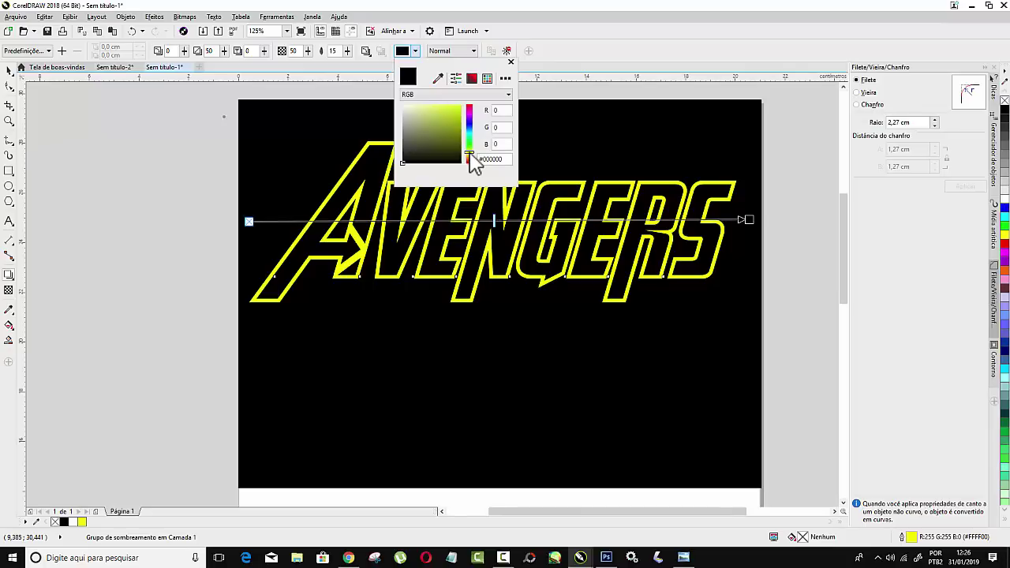
left_click(461, 102)
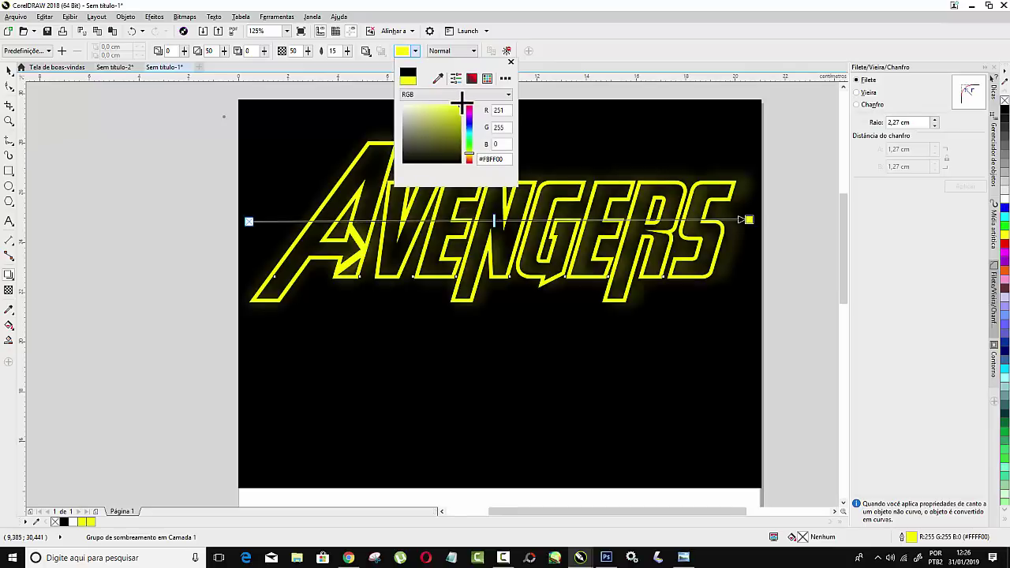
left_click(510, 61)
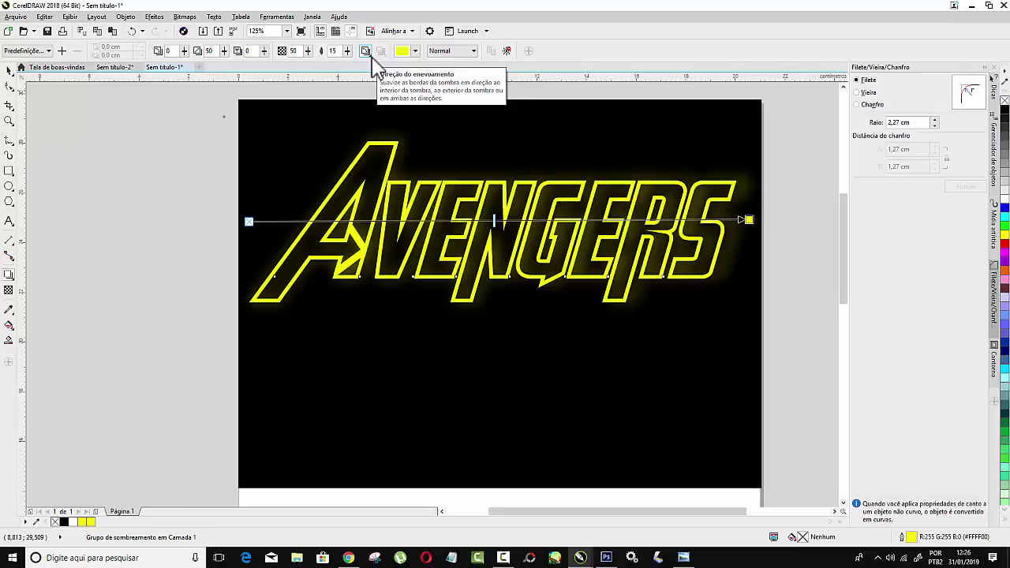
Set the glow's feathering direction to Outside and lower its opacity to 36
left_click(365, 51)
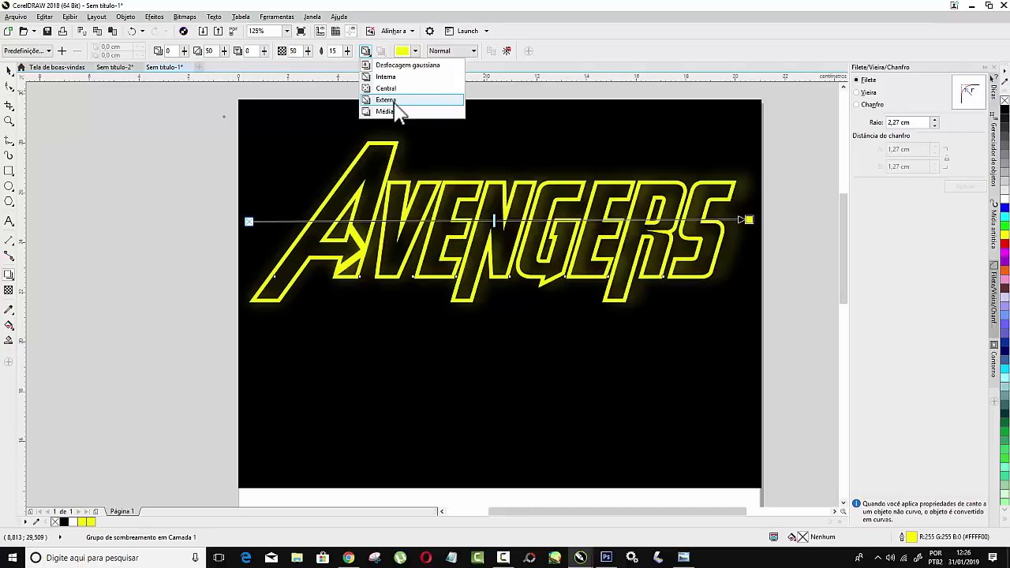
left_click(394, 101)
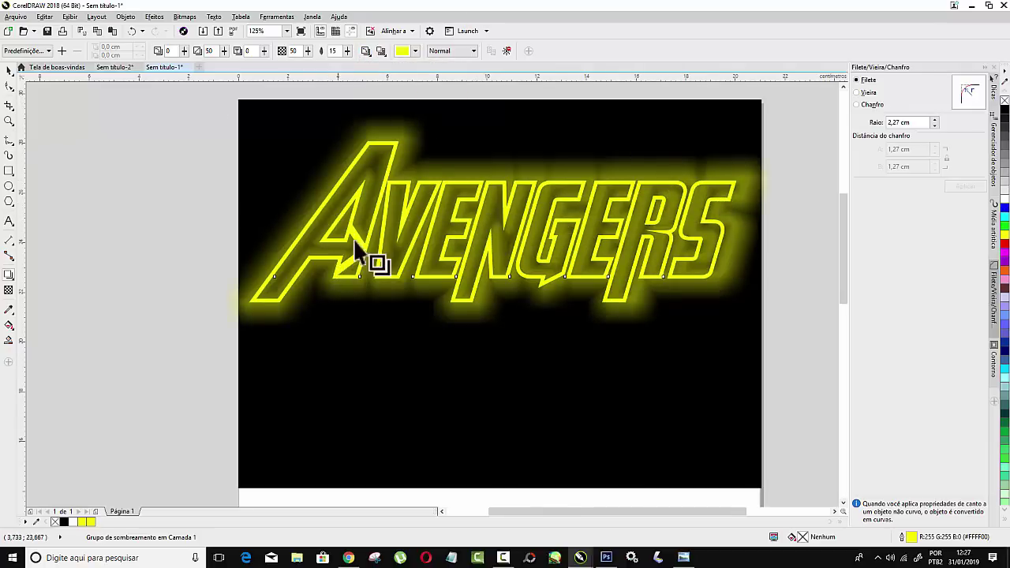
left_click(376, 223)
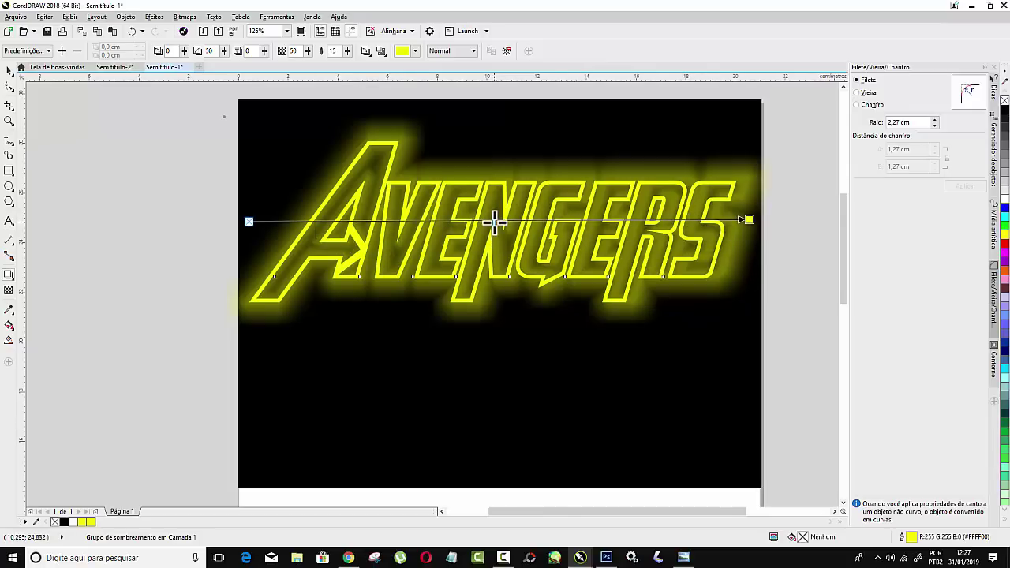
mouse_move(487, 222)
left_mouse_down()
mouse_move(380, 221)
mouse_move(684, 220)
left_mouse_up()
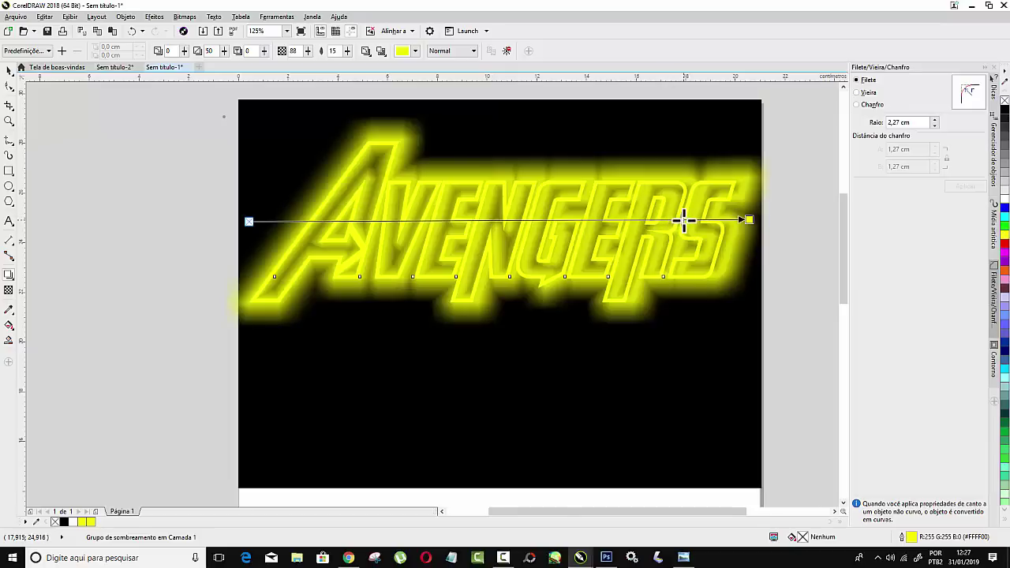
mouse_move(684, 221)
left_mouse_down()
mouse_move(456, 217)
mouse_move(545, 228)
mouse_move(479, 234)
mouse_move(424, 219)
left_mouse_up()
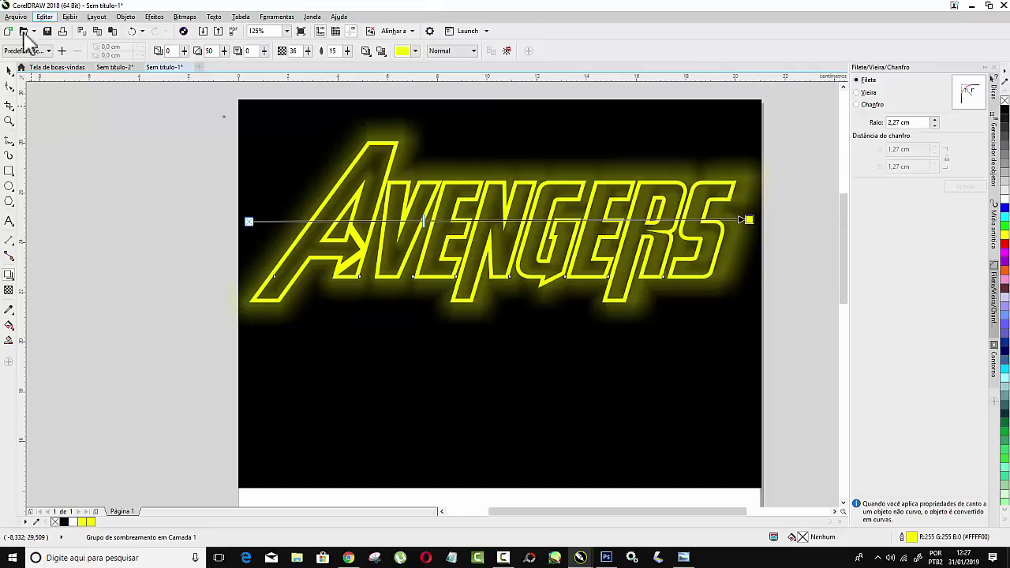
Stretch the black background rectangle left and right to about 28,7 cm wide
left_click(9, 69)
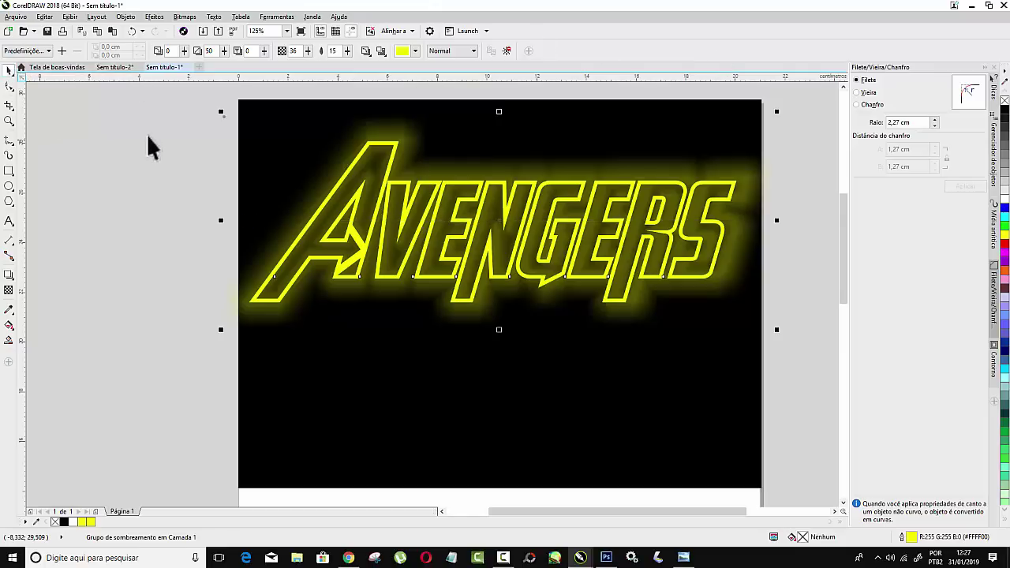
left_click(147, 132)
scroll(400, 180, "down", 3)
scroll(402, 183, "up", 3)
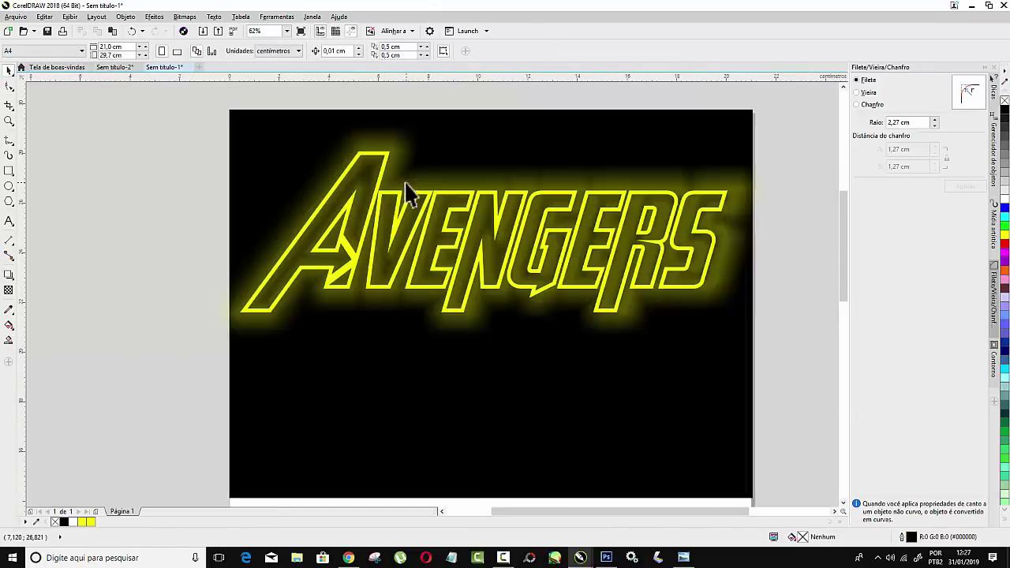
left_click(256, 135)
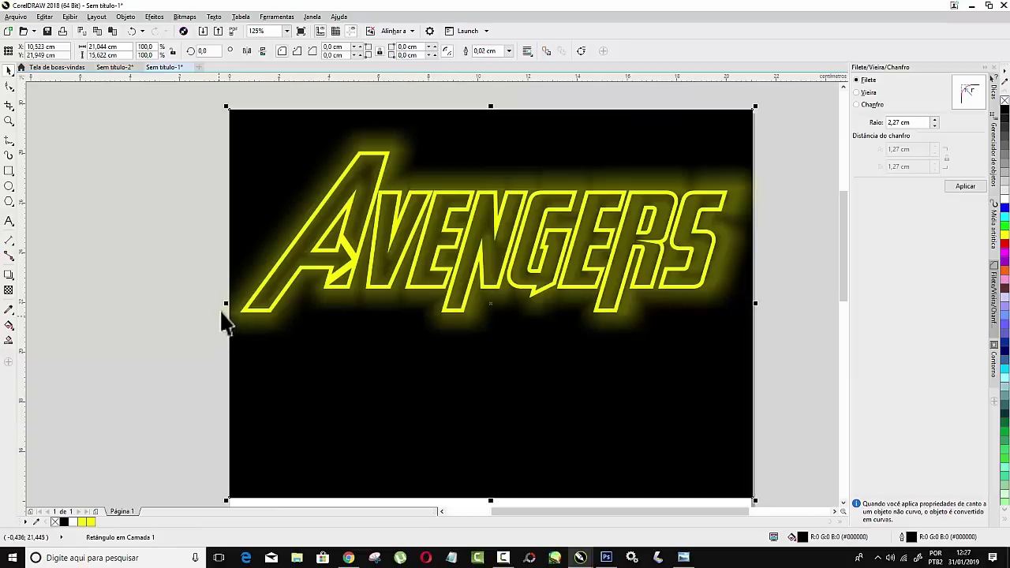
left_click_drag(213, 304, 100, 314)
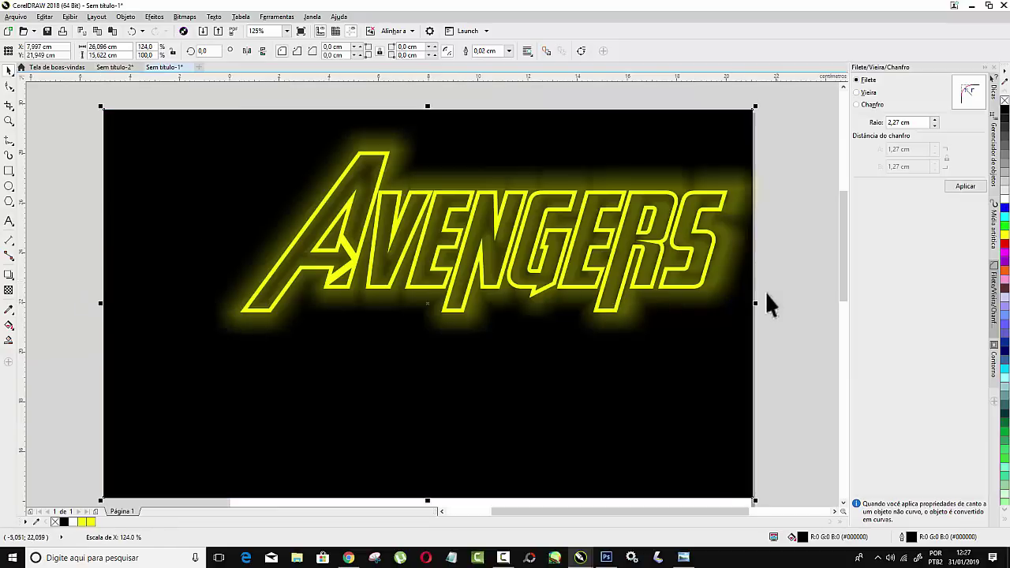
left_click_drag(755, 301, 818, 296)
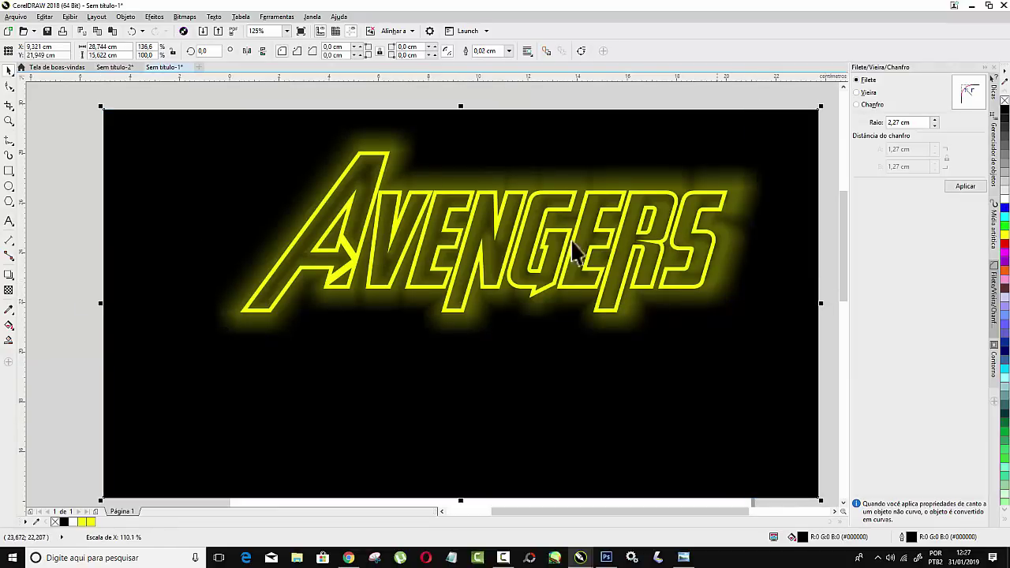
Scale the glowing Avengers text up to about 190,5 pt
left_click(493, 237)
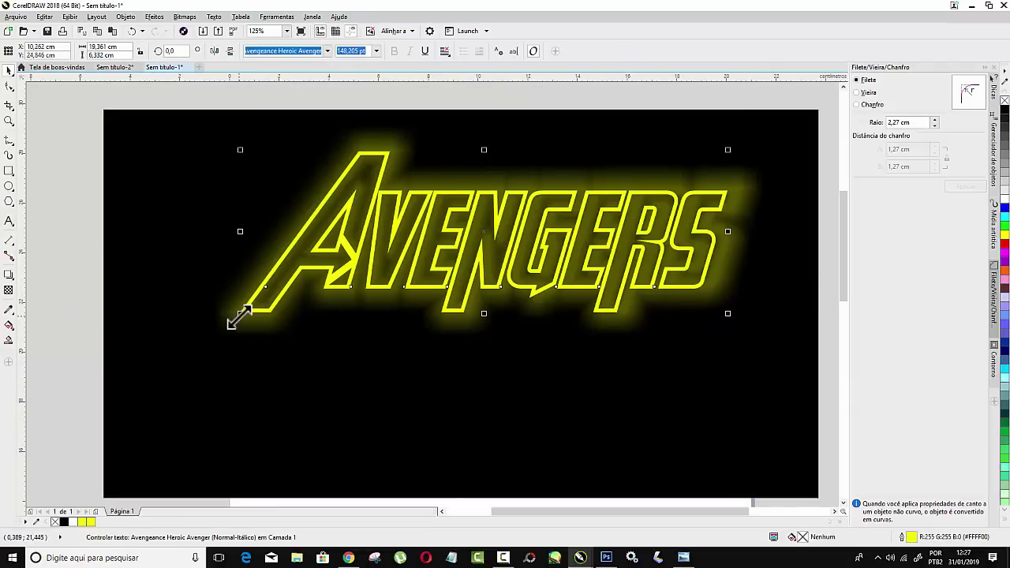
left_click_drag(238, 315, 158, 365)
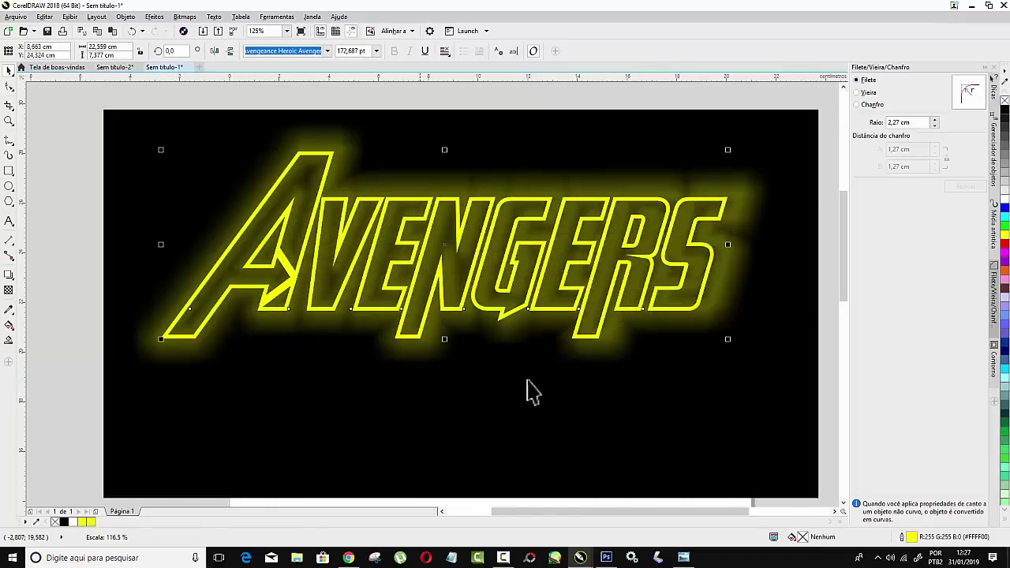
left_click_drag(729, 340, 786, 361)
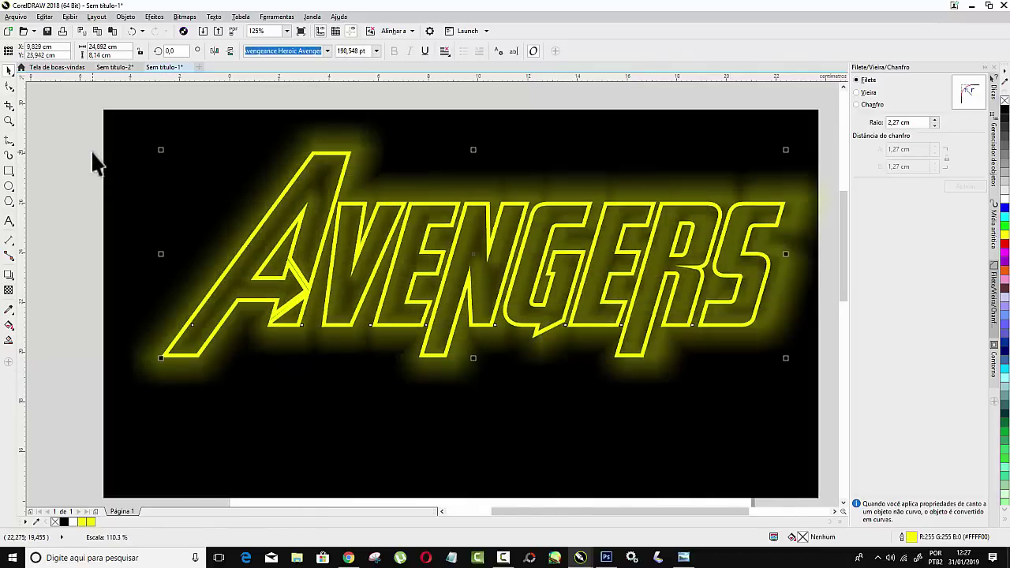
left_click(93, 162)
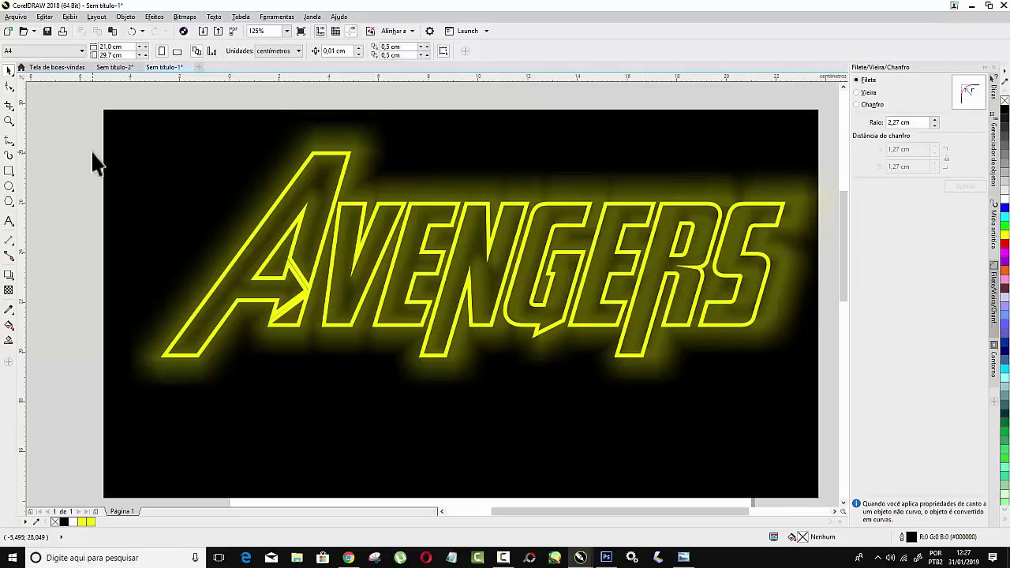